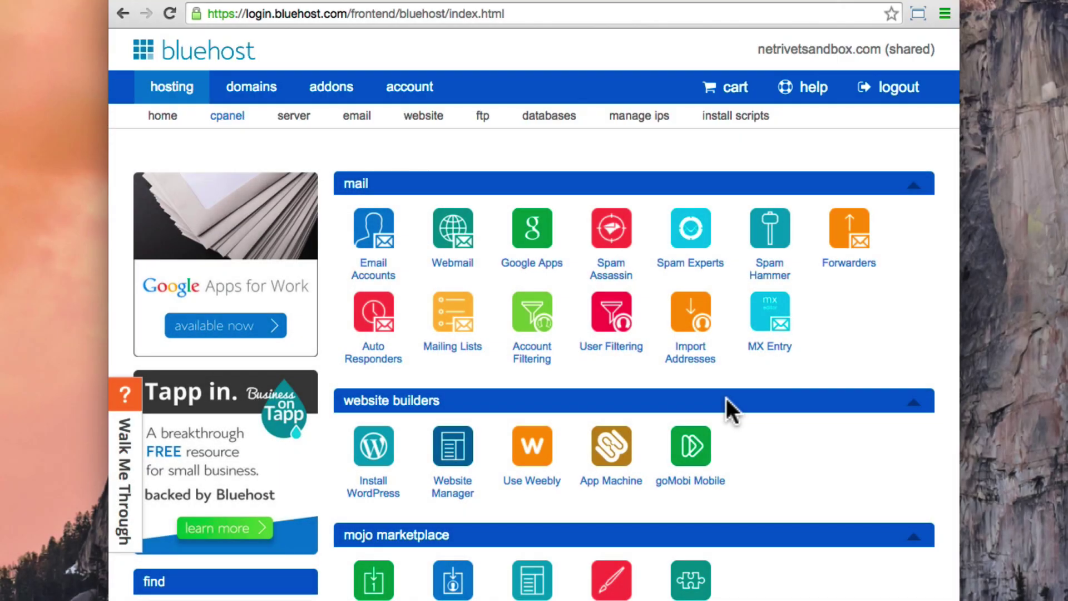
Step: Scroll cPanel down to the Domains section with the parked domains and redirects tools
scroll(726, 398, "down", 12)
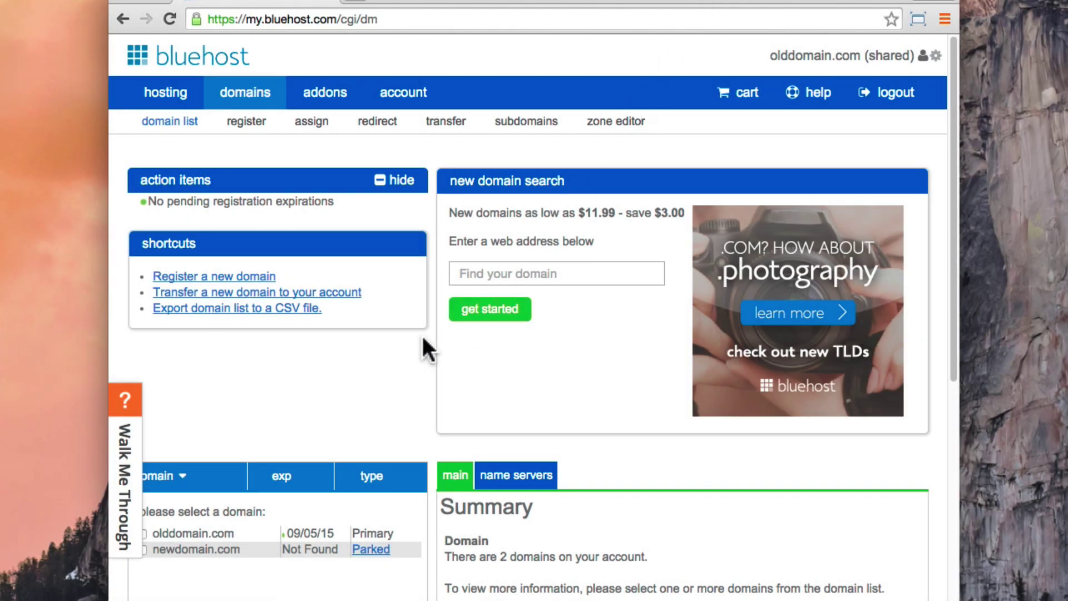
Step: Scroll to the domain table listing olddomain.com as Primary and newdomain.com as Parked
scroll(419, 348, "down", 5)
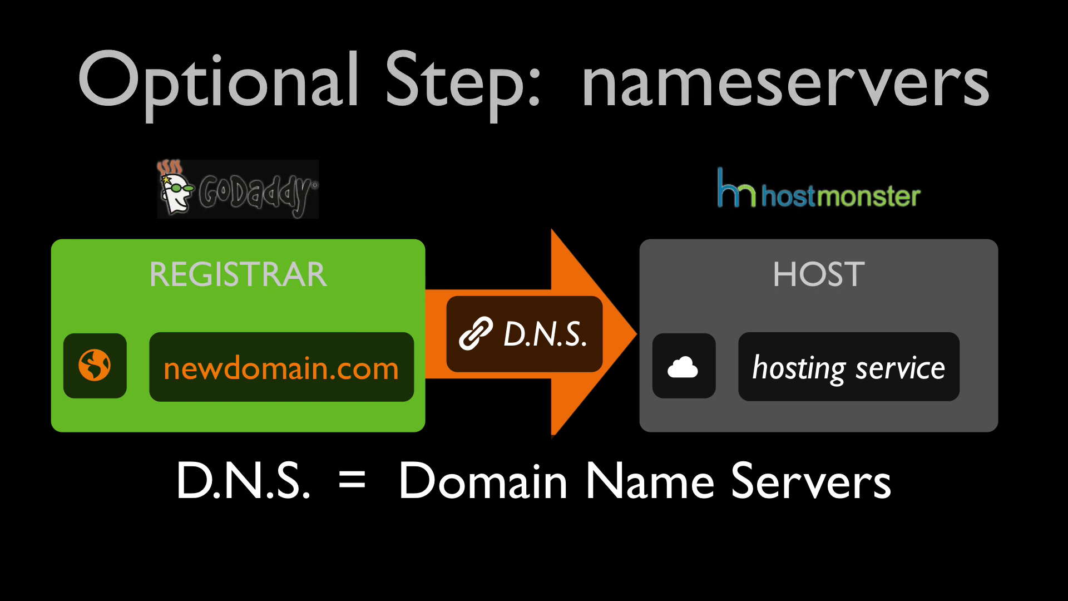
Step: Try loading newdomain.com in Chrome; it still times out
type("newdomain.com")
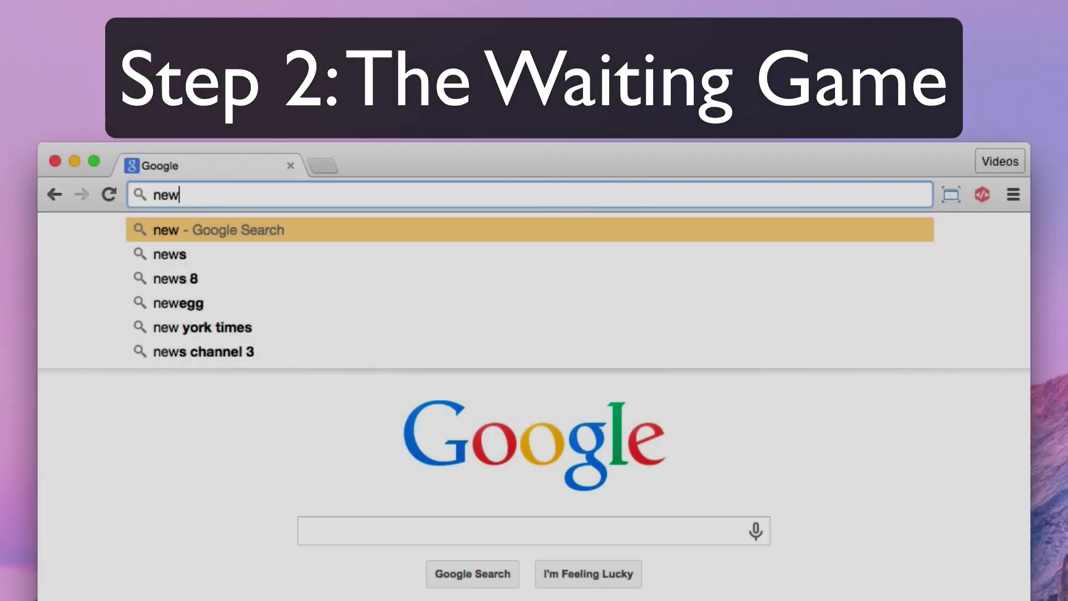
key("Return")
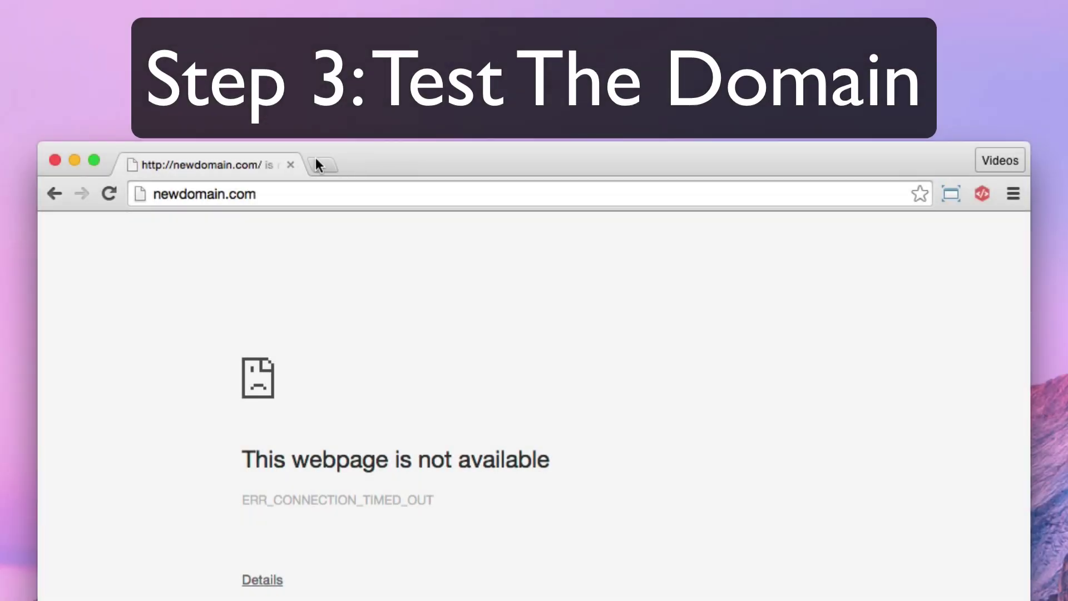
Step: Load newdomain.com in a new Chrome tab so the My Cool Site page appears
left_click(321, 164)
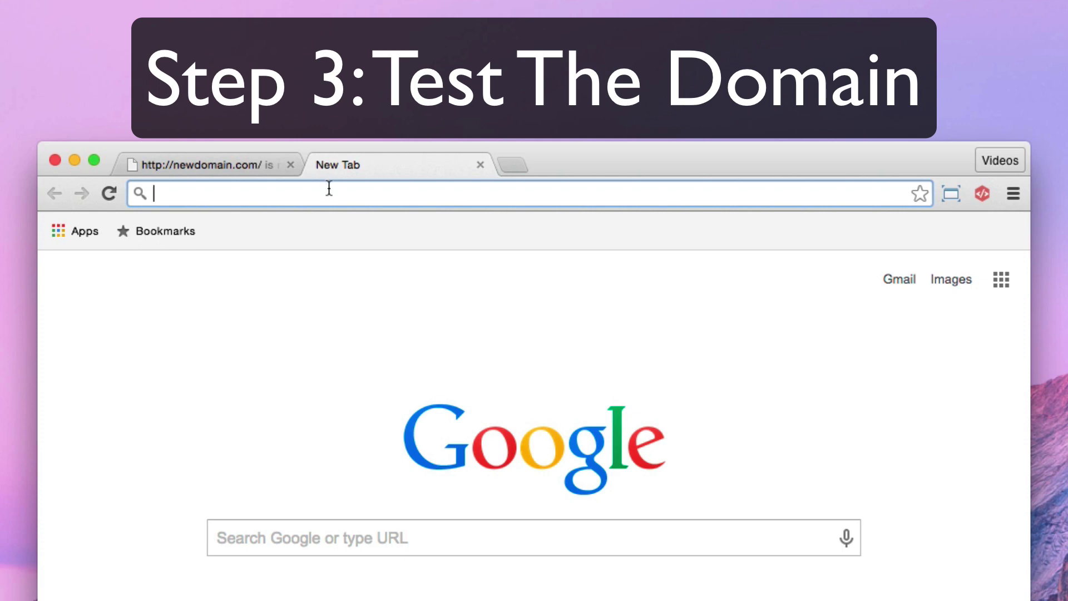
type("newdomai")
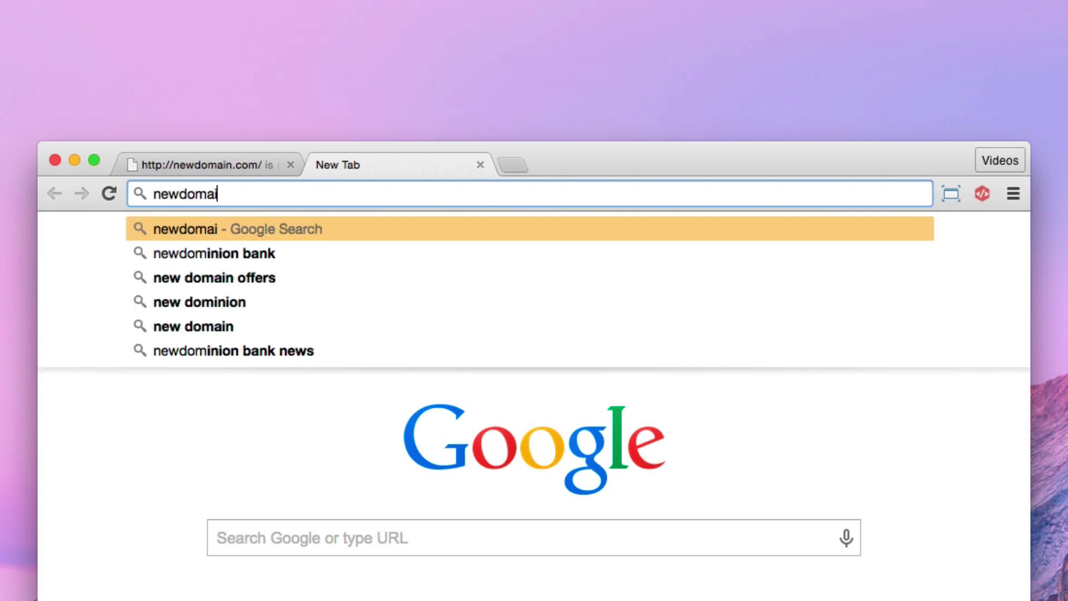
type("n.com")
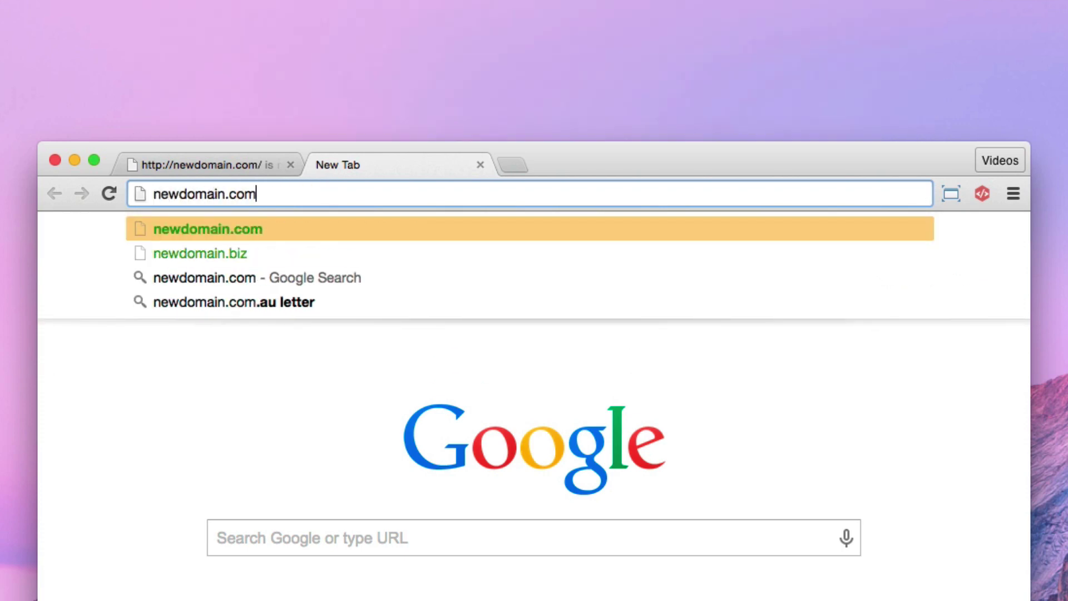
type("/blog/")
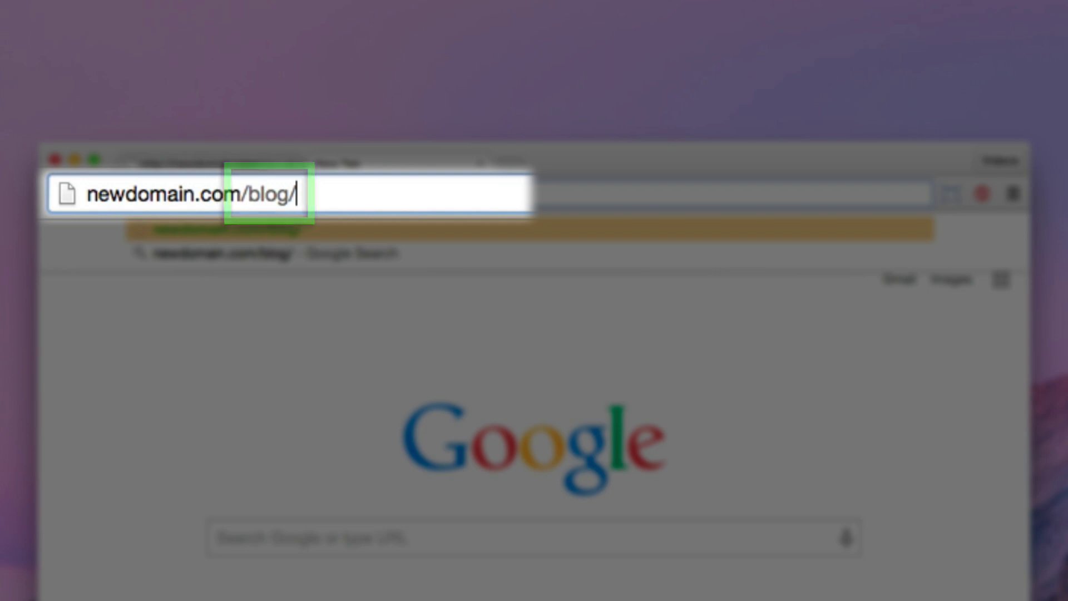
key("BackSpace")
key("BackSpace")
key("BackSpace")
key("BackSpace")
key("BackSpace")
key("BackSpace")
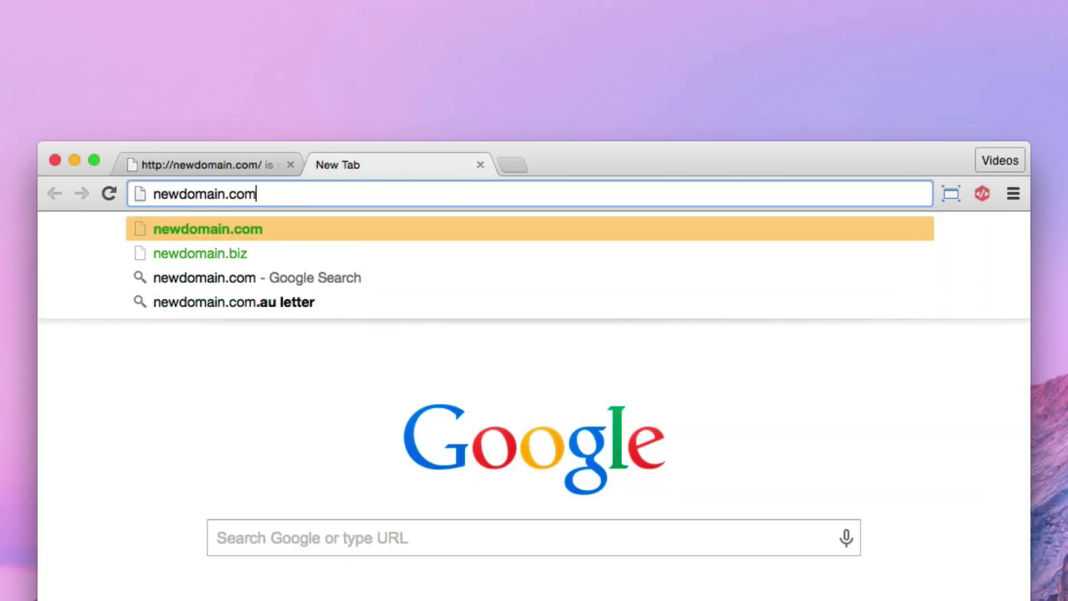
key("Return")
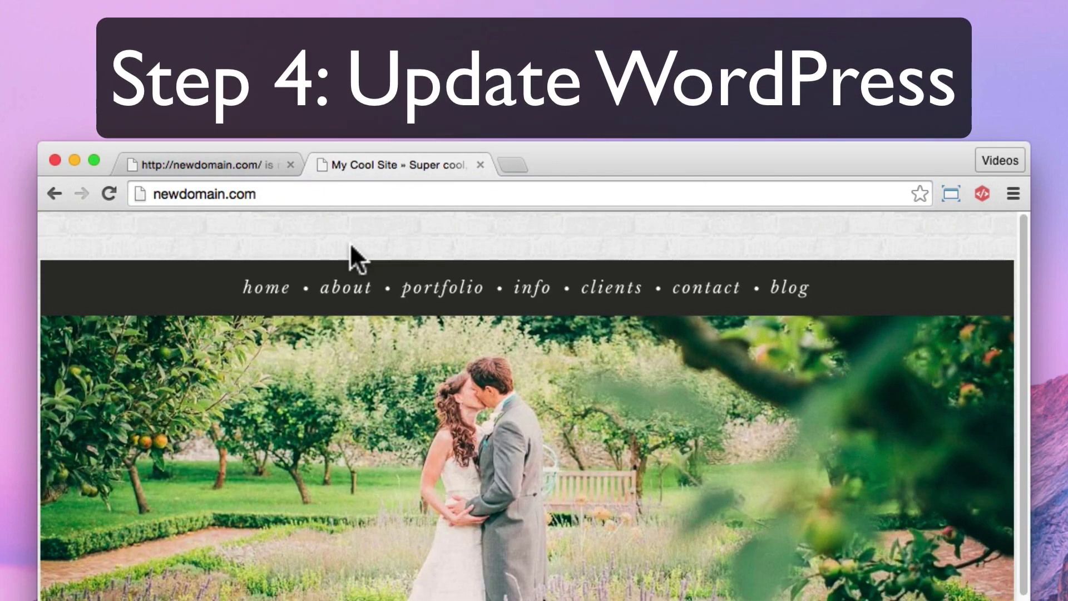
Step: Close the timed-out tab, log in at olddomain.com/wp-admin and open Settings > General
left_click(290, 165)
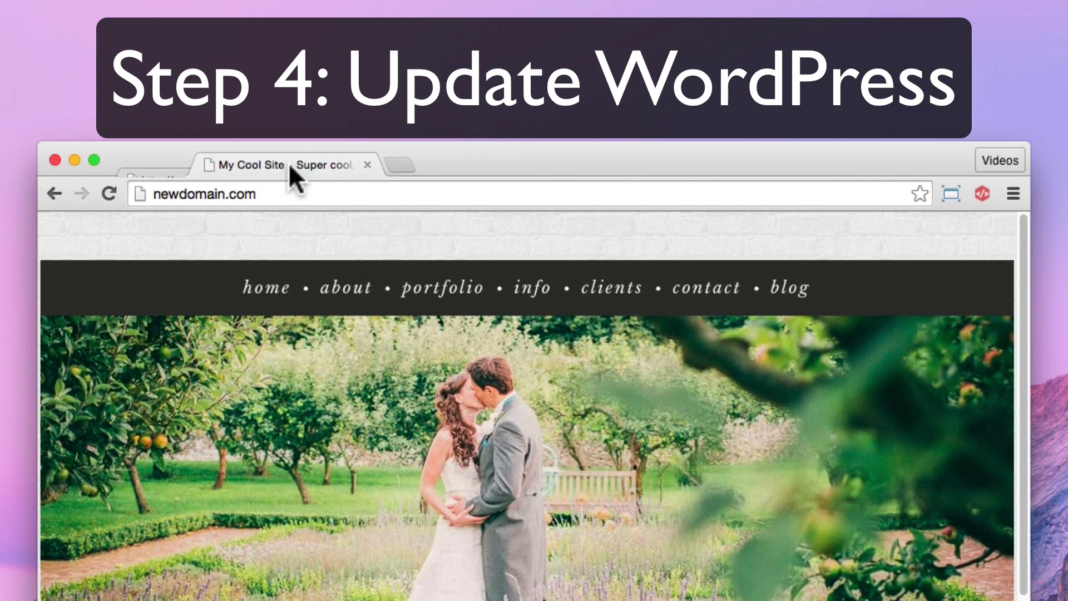
left_click(271, 193)
type("olddomain.com/wp-admin")
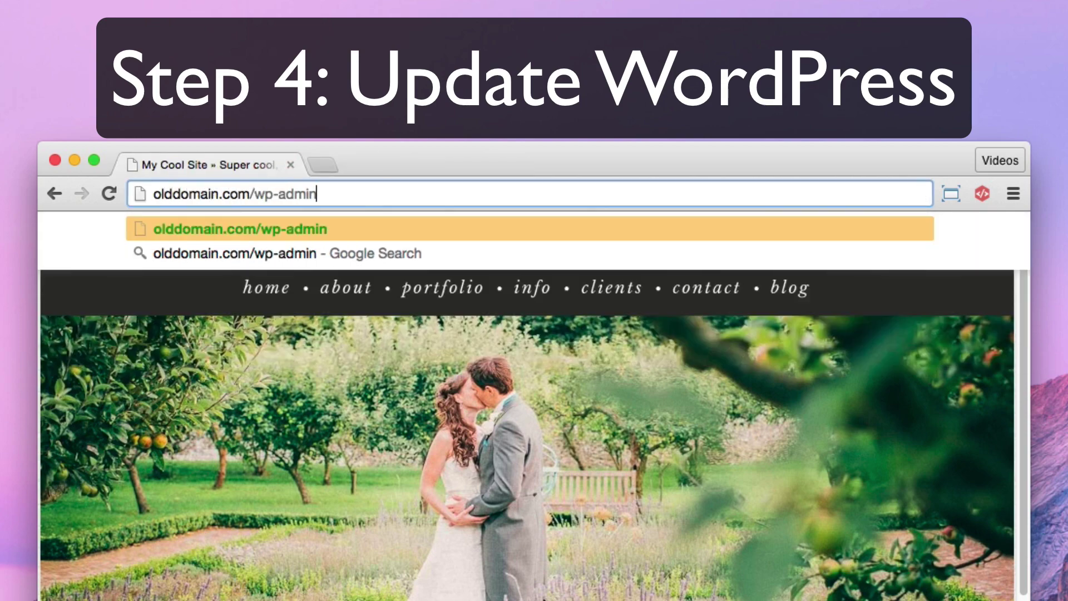
key("Return")
left_click(637, 593)
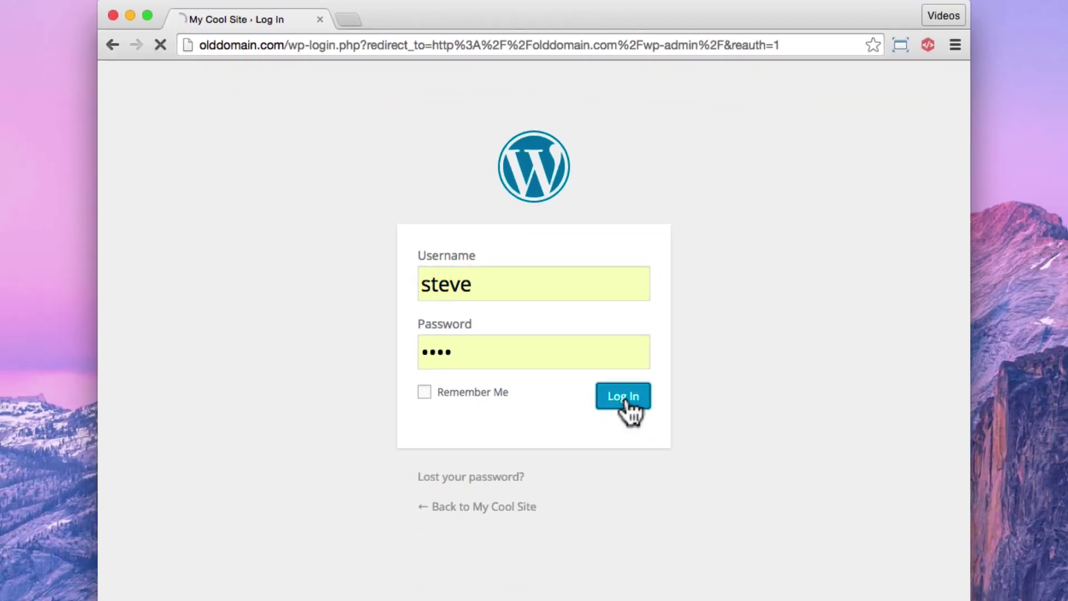
mouse_move(215, 453)
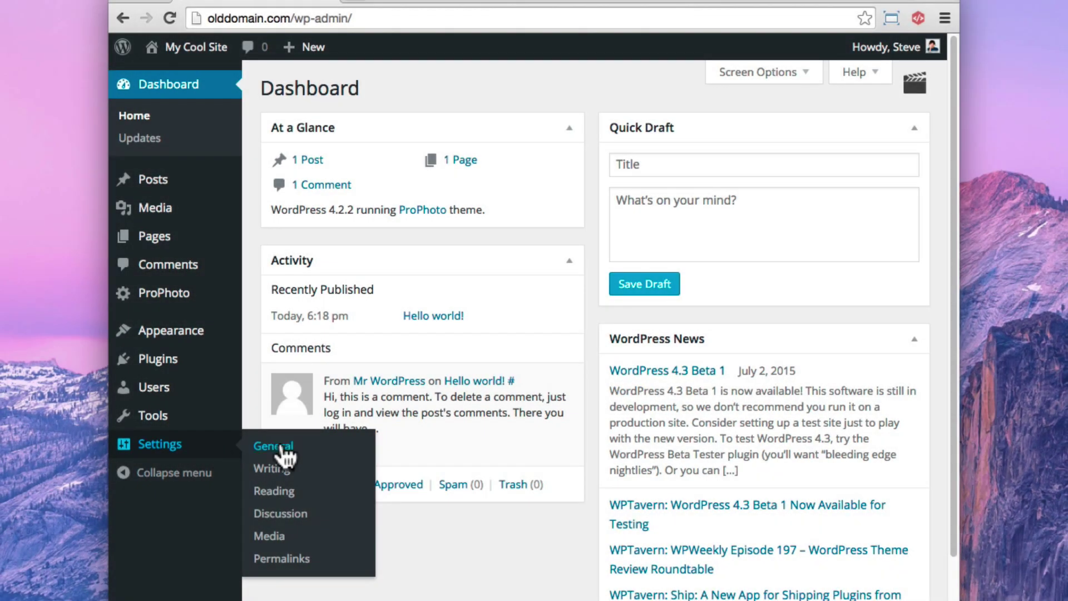
left_click(273, 446)
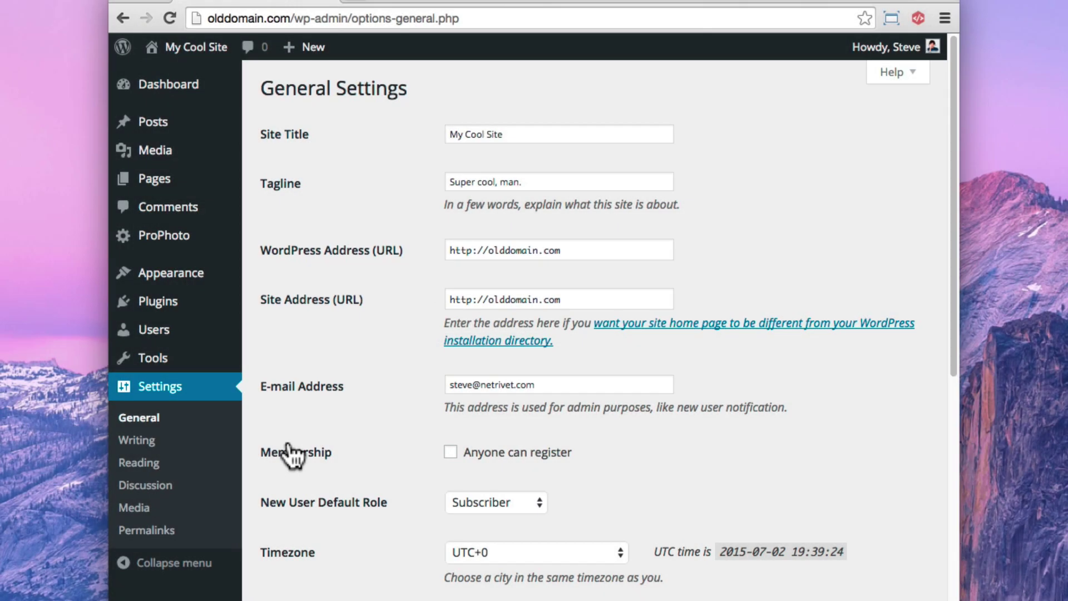
left_click(508, 250)
double_click(513, 331)
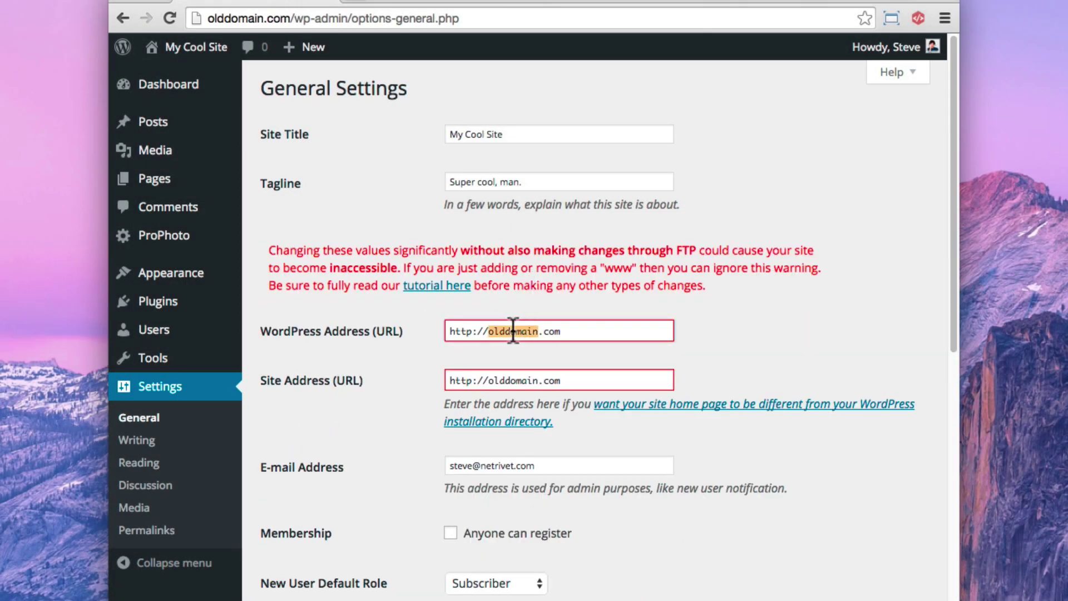
type("newdomain")
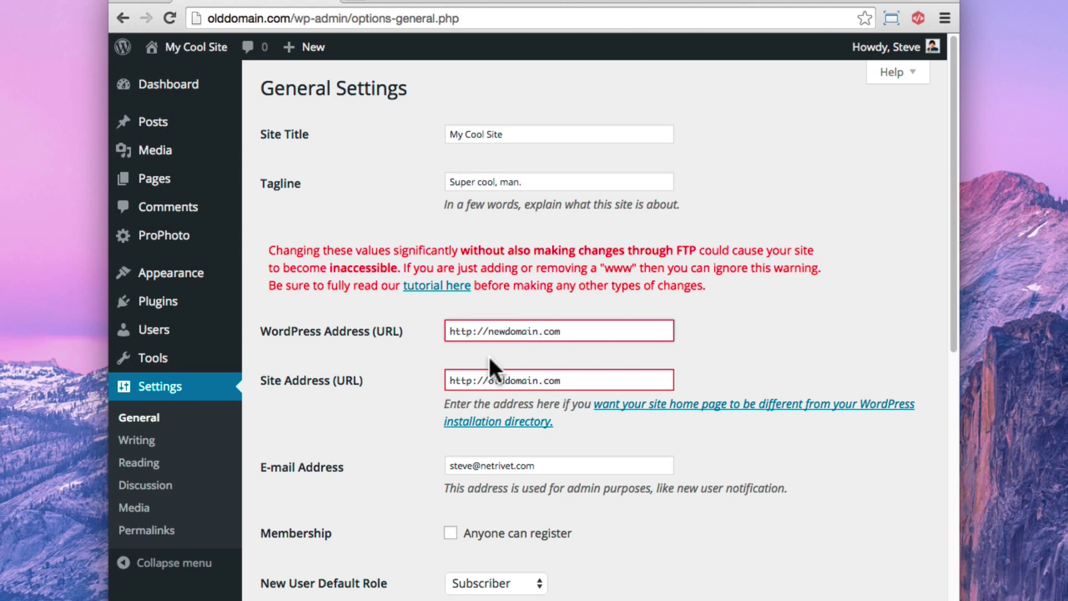
double_click(507, 380)
type("newdomain")
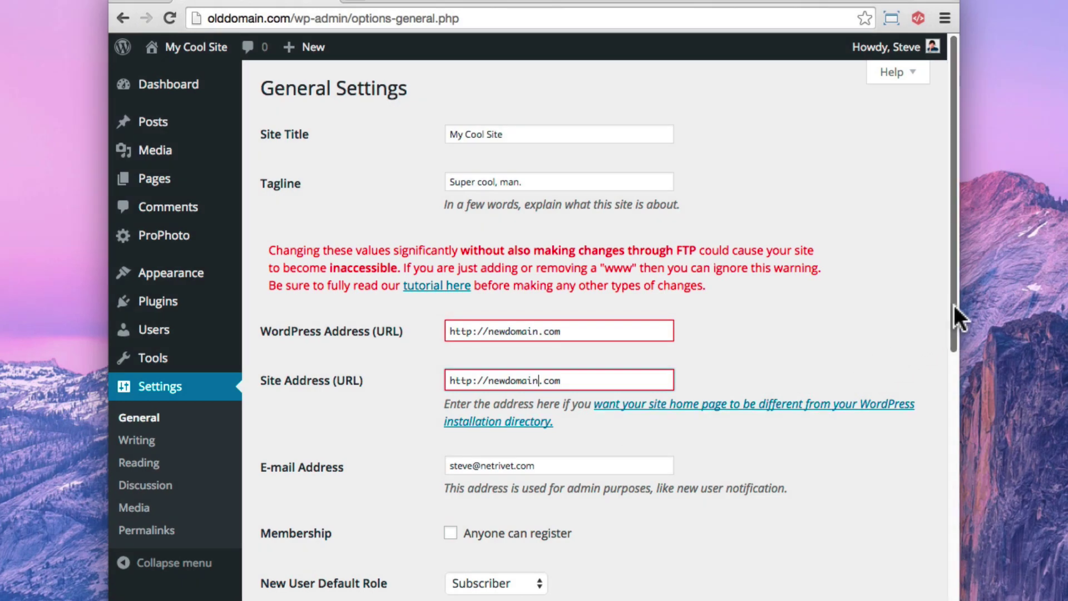
left_click_drag(953, 305, 948, 598)
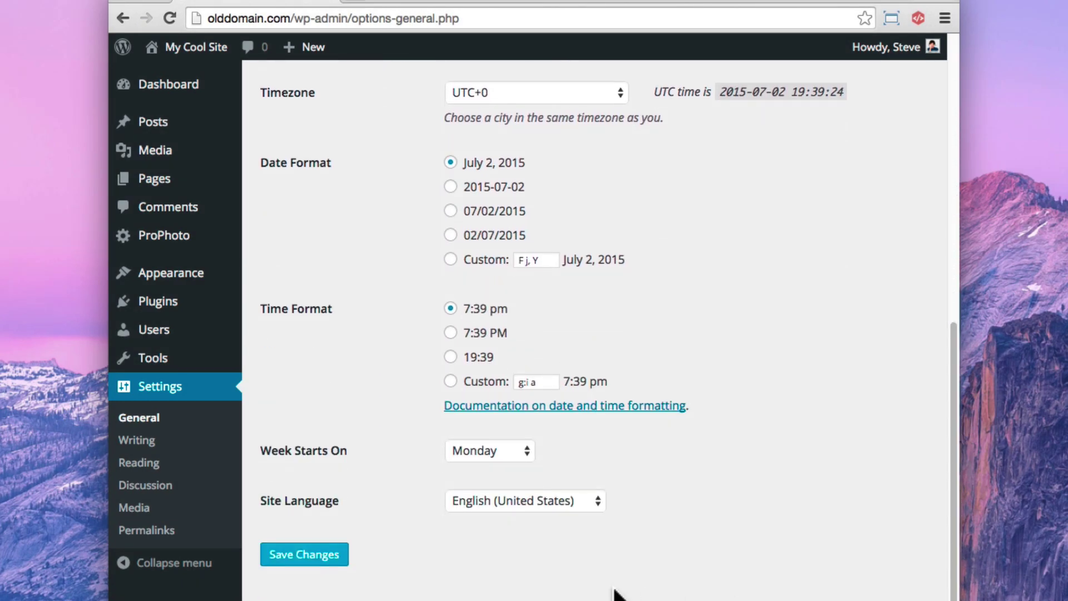
left_click(327, 557)
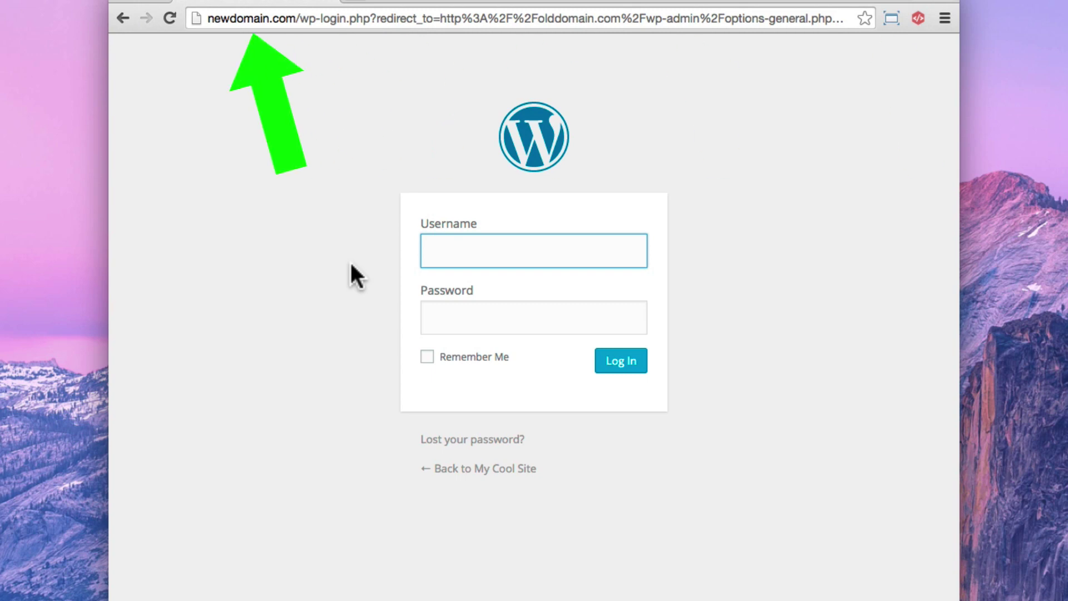
Step: Log in on newdomain.com with the saved username and password, then view the front page and contact section
type("steve")
key("Down")
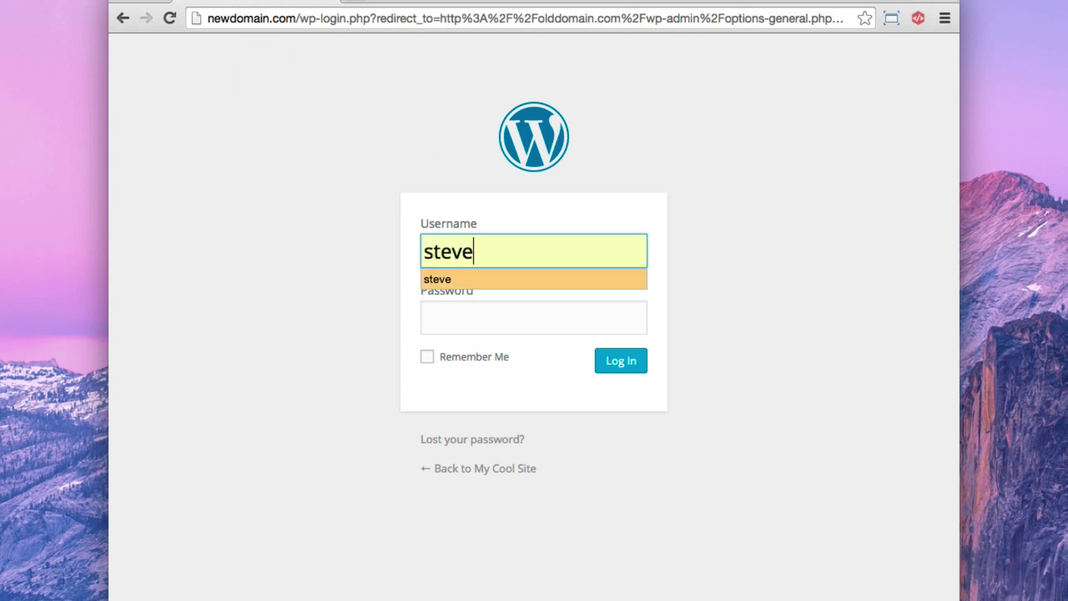
key("Return")
left_click(503, 315)
type("****")
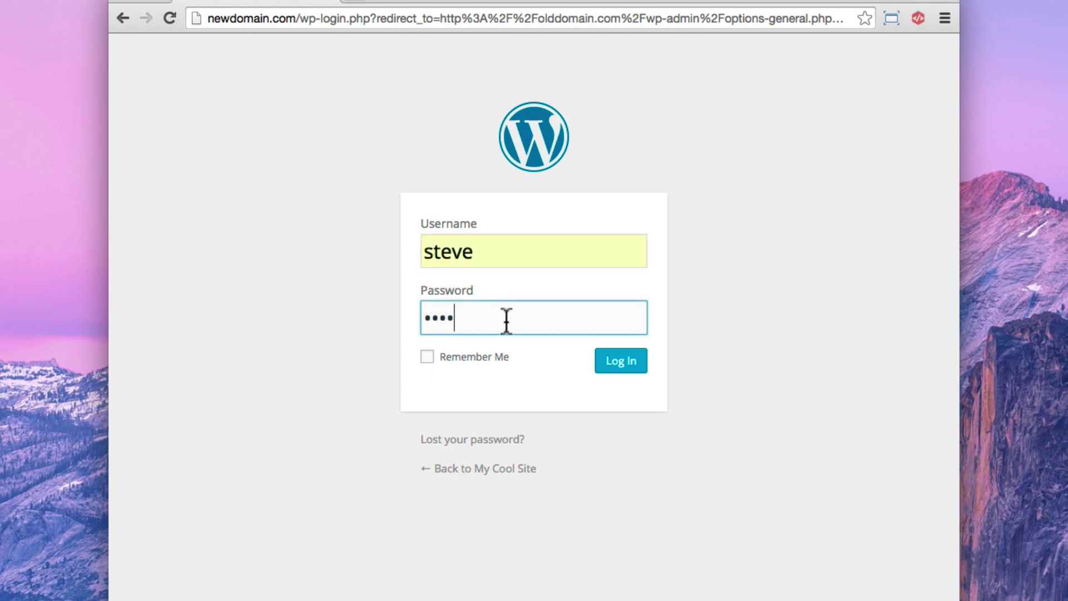
left_click(613, 376)
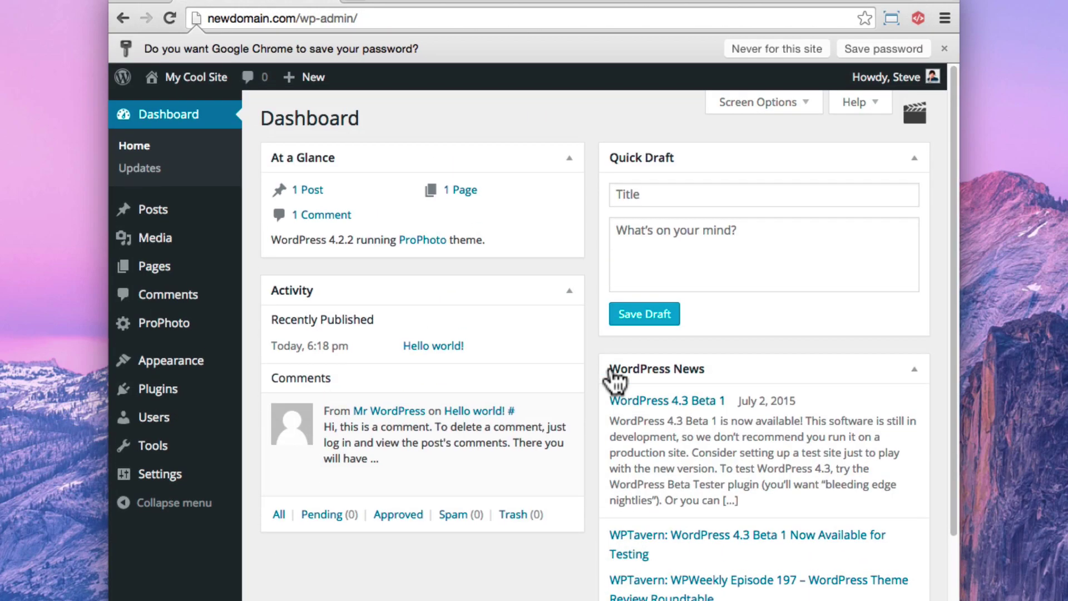
left_click(188, 77)
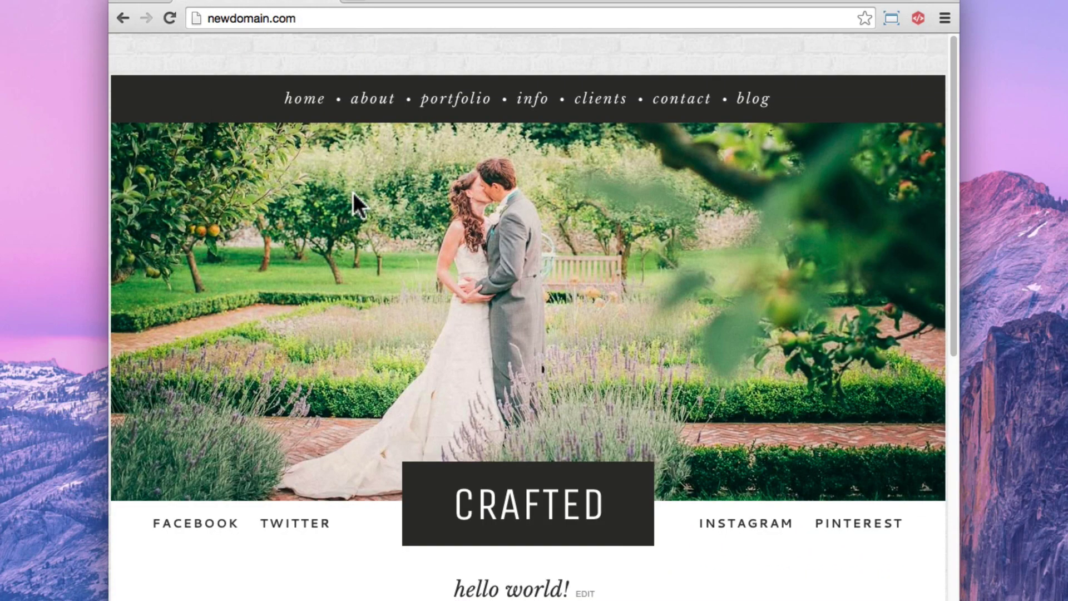
left_click(665, 100)
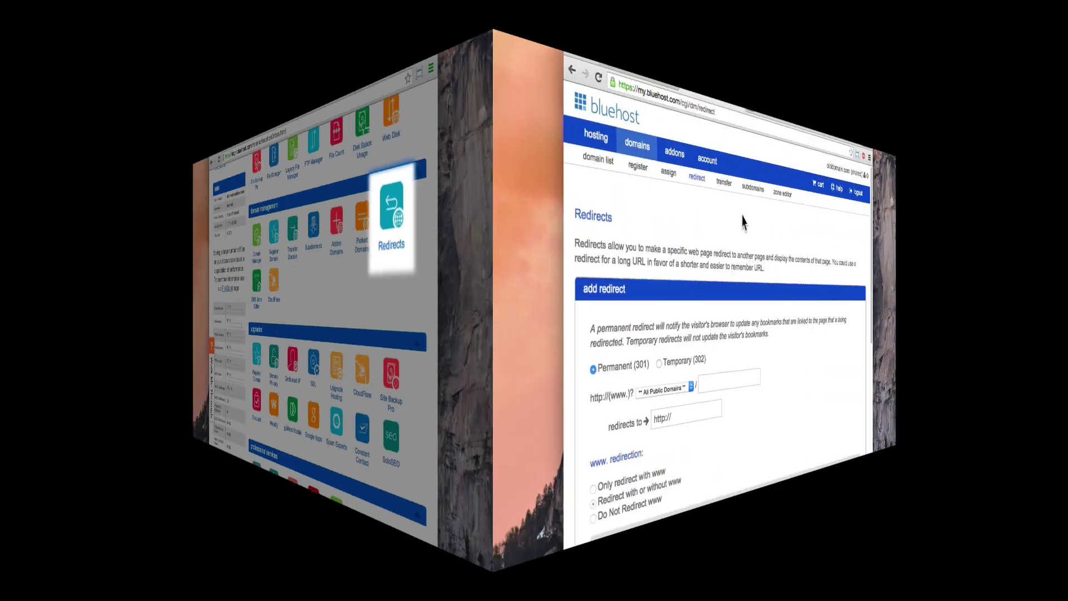
scroll(494, 163, "down", 3)
scroll(496, 168, "down", 2)
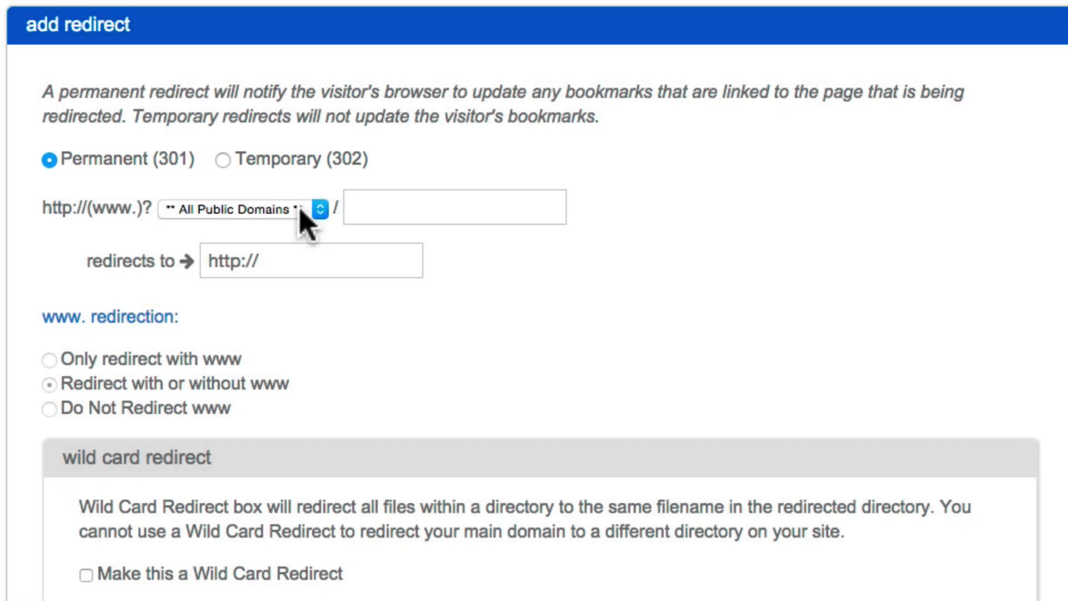
left_click(300, 207)
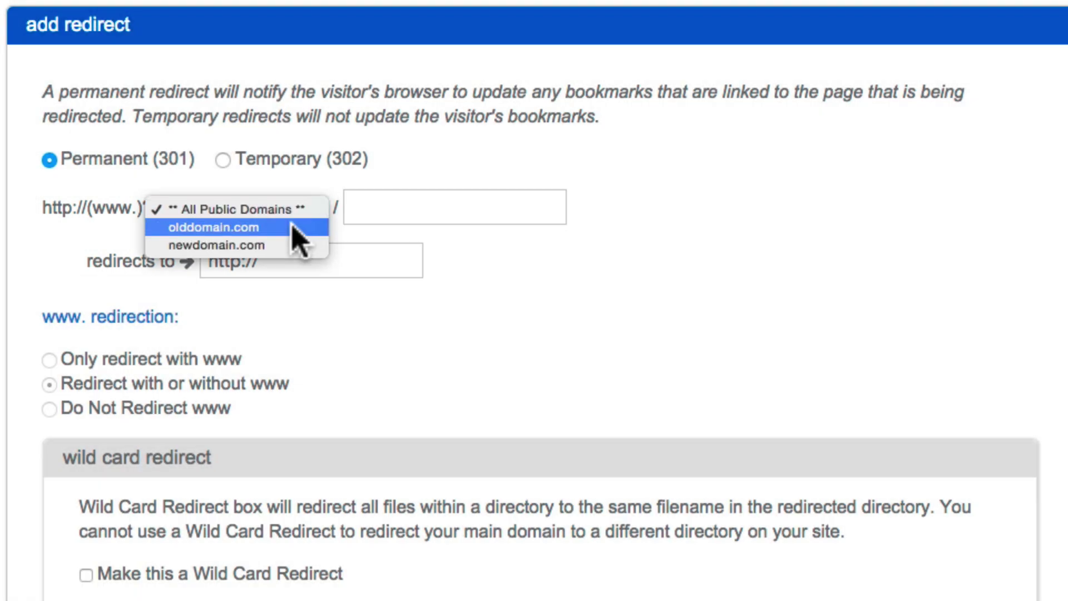
left_click(295, 228)
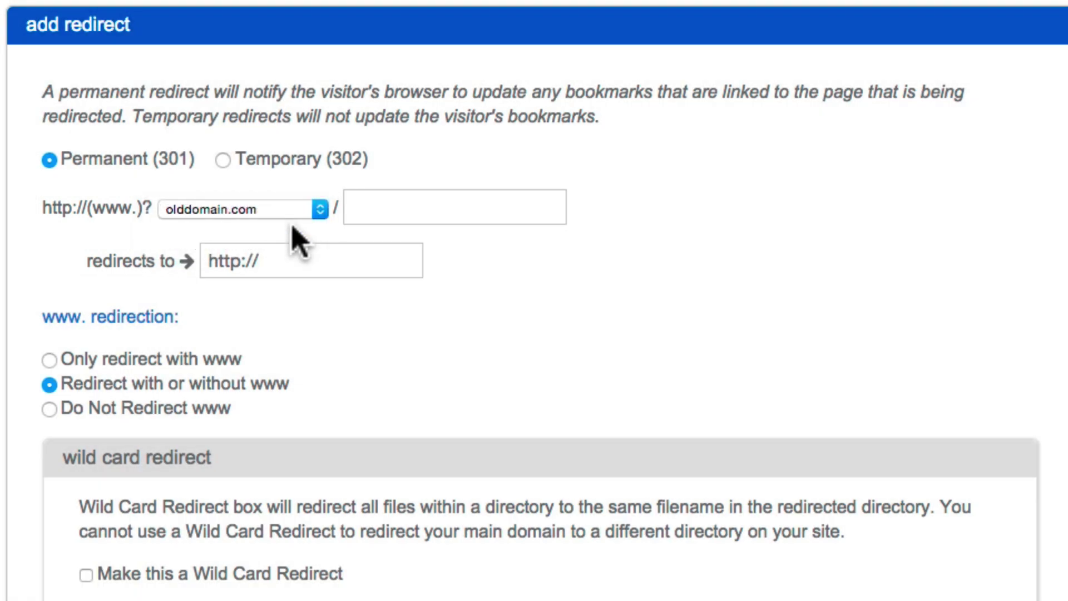
left_click(303, 263)
type("newdomaikn")
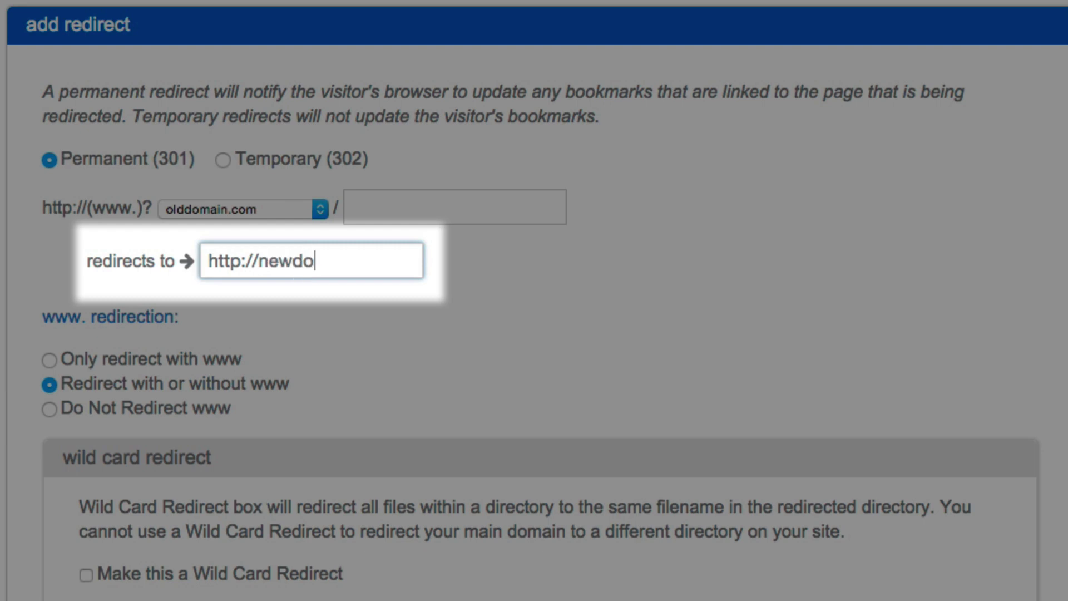
key("BackSpace")
key("BackSpace")
type("n.com")
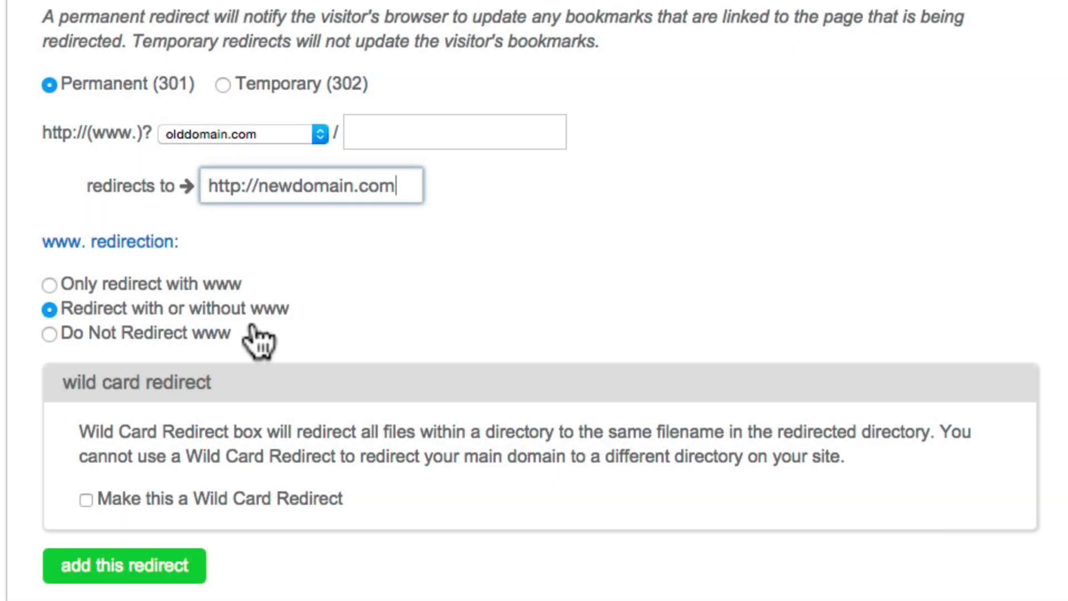
left_click(85, 499)
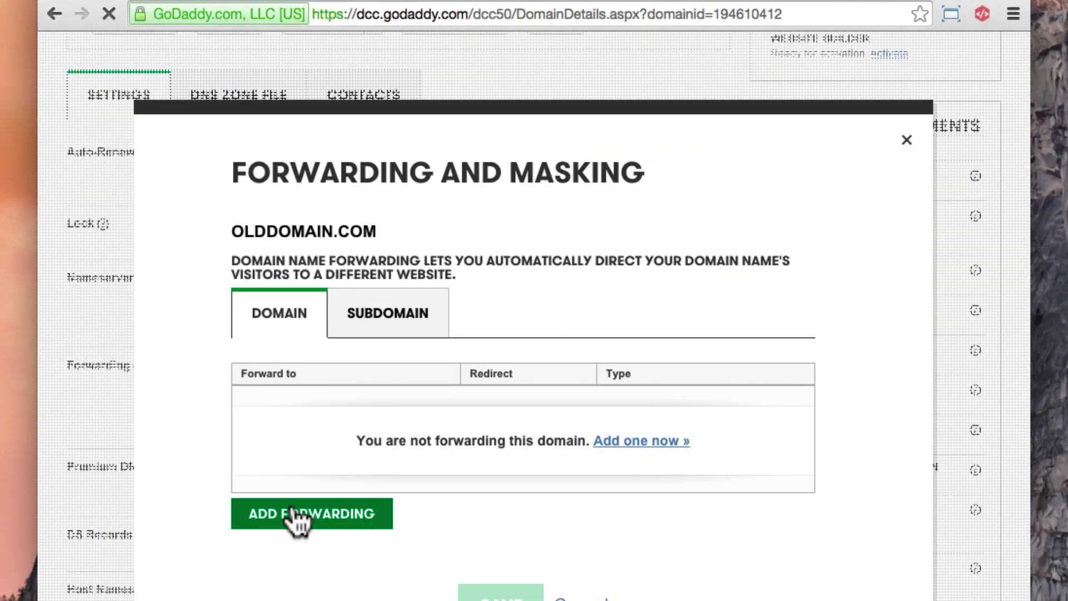
Step: Add a 301 (Permanent) forward for olddomain.com and bring up its forward settings
left_click(293, 510)
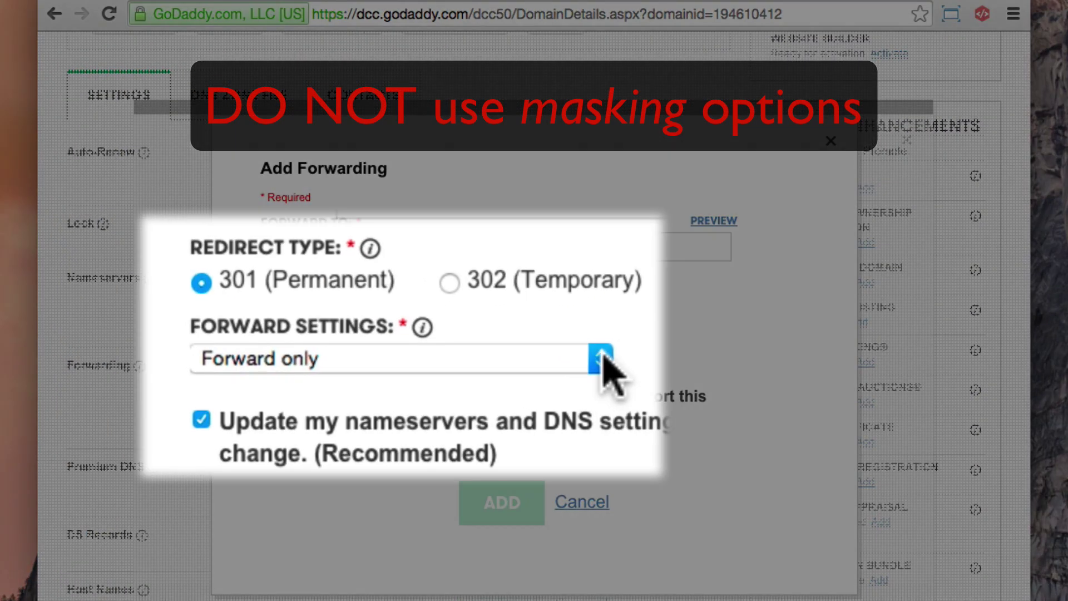
left_click(600, 359)
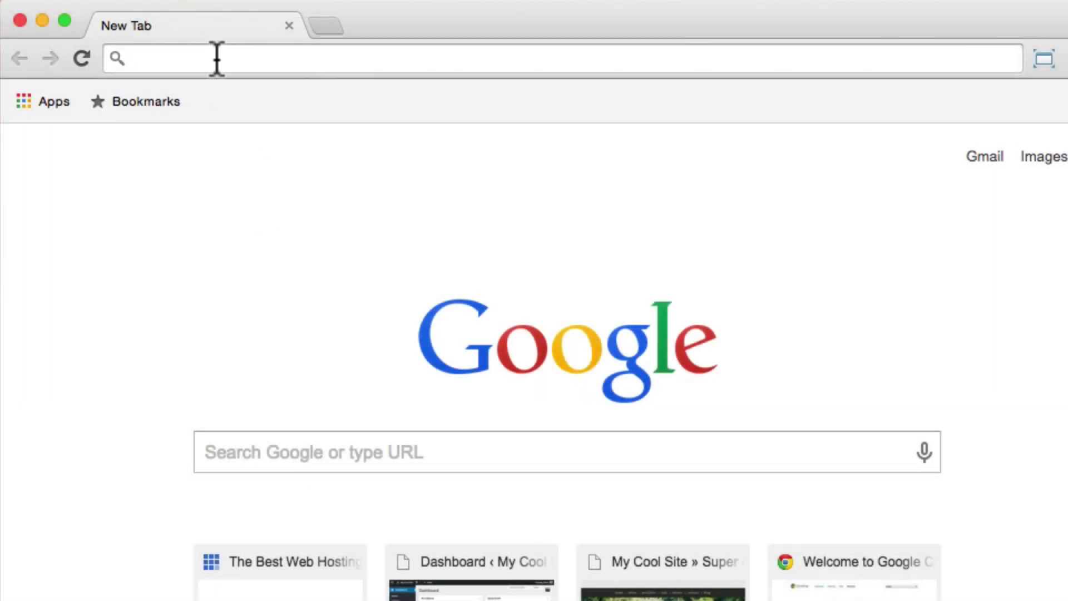
Step: Enter olddomain.com in the new tab to check it lands on newdomain.com
left_click(217, 57)
type("olddomain.")
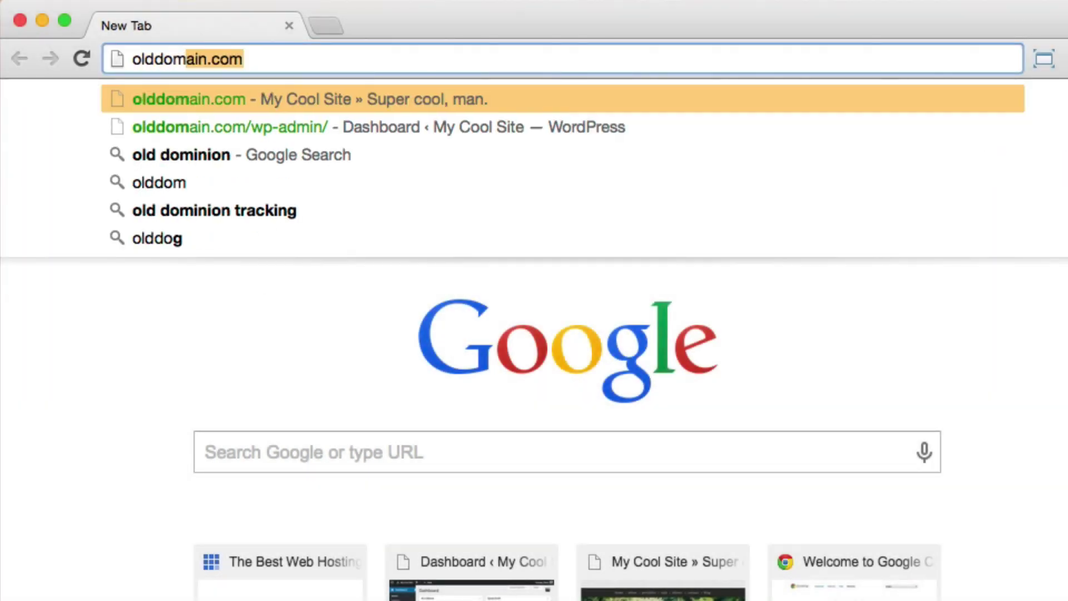
type("com")
key("Return")
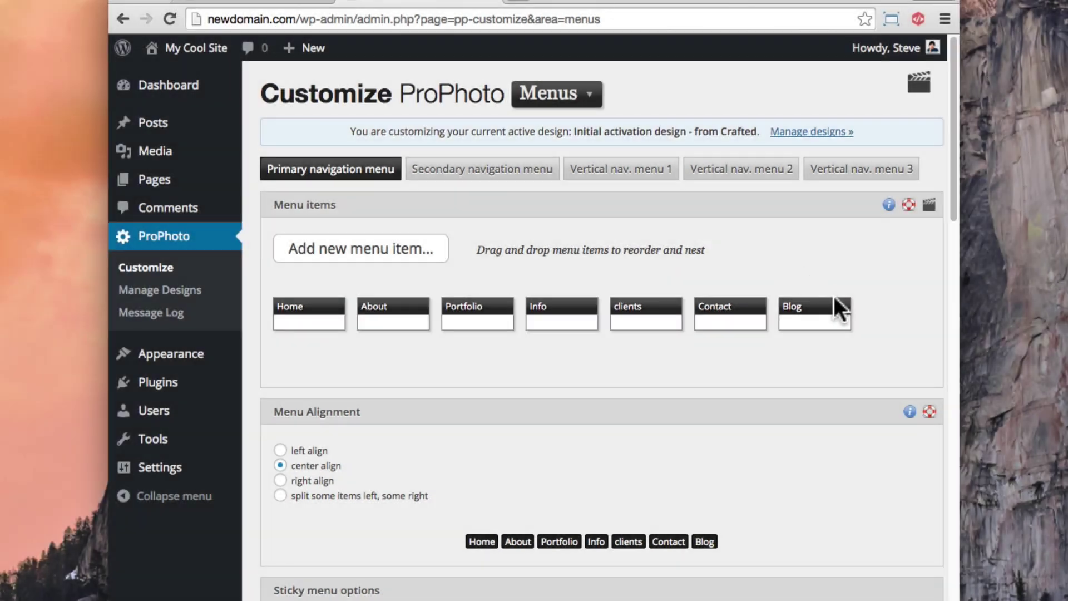
Step: Check the Blog menu link and ProPhoto Custom Icons widget, then open the 'my blog page' link settings
left_click(843, 323)
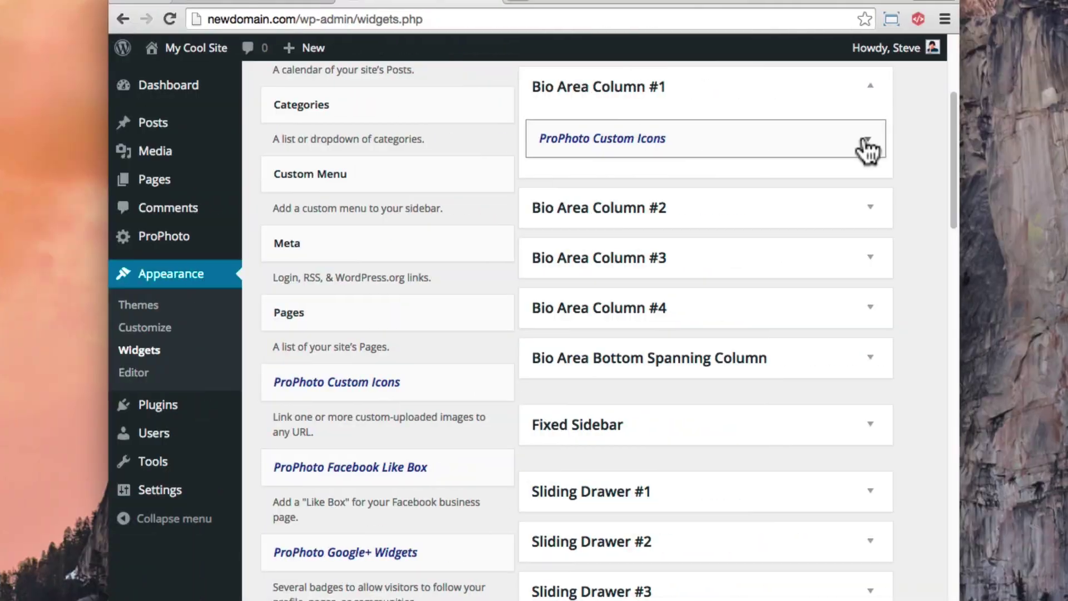
left_click(863, 149)
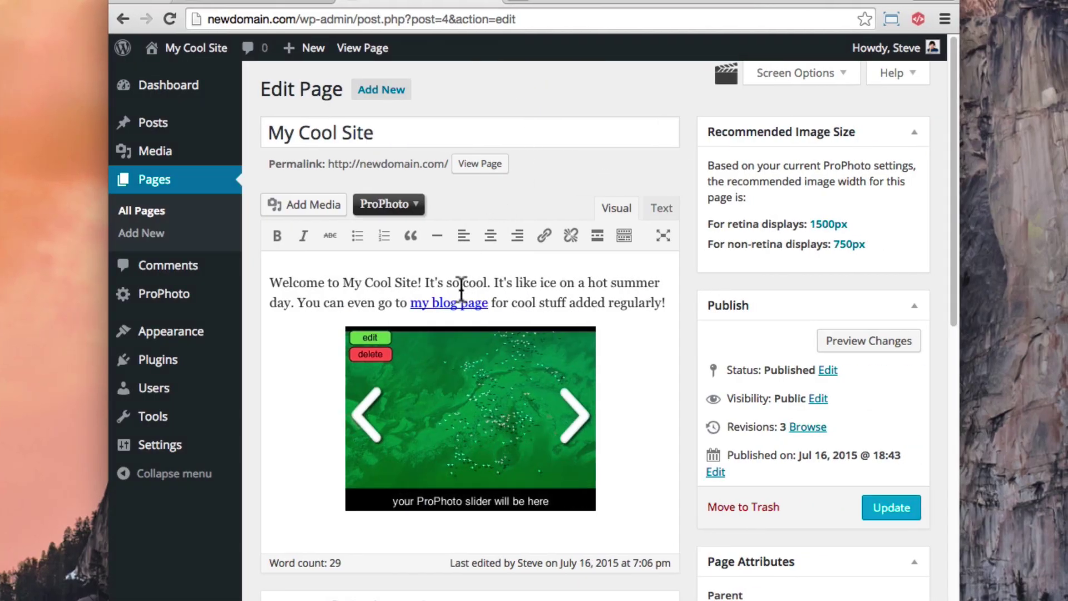
left_click(453, 303)
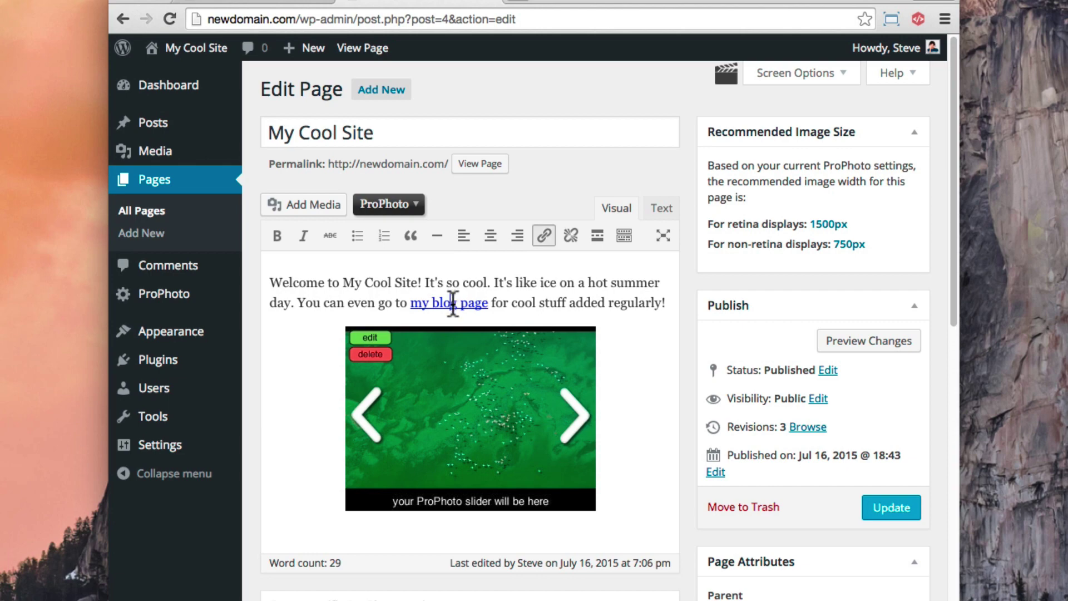
left_click(549, 237)
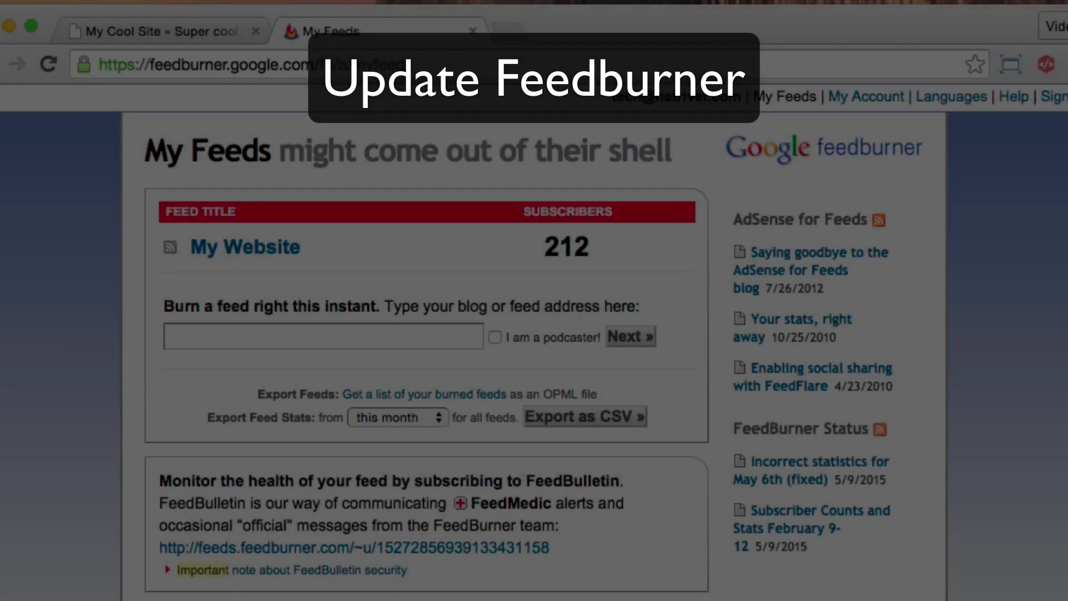
Step: Replace prophoto with newdomain in the My Website feed's Original Feed address and save the details
left_click(247, 251)
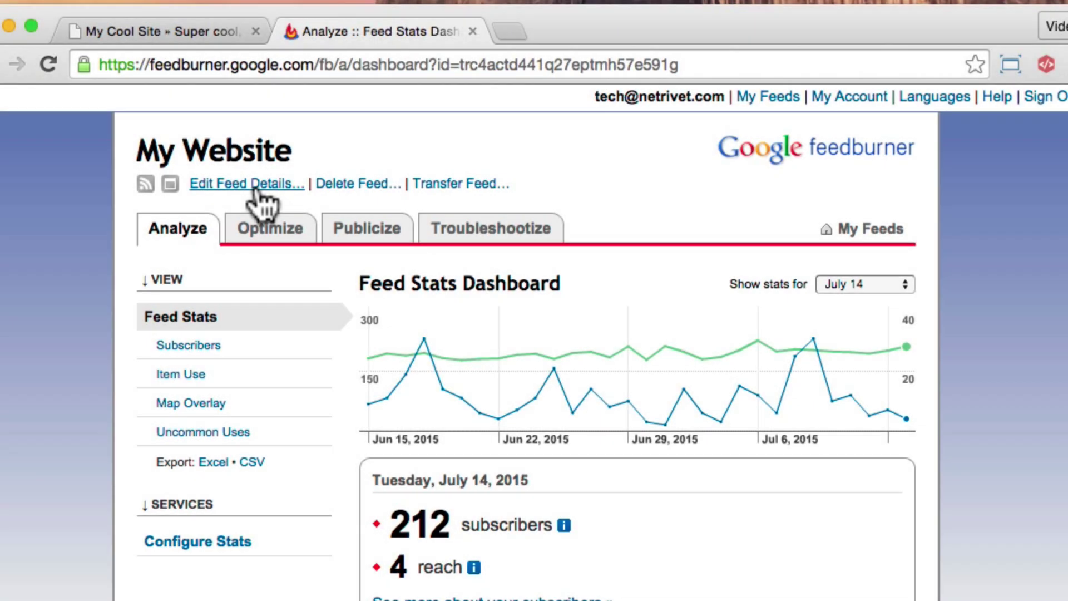
left_click(256, 189)
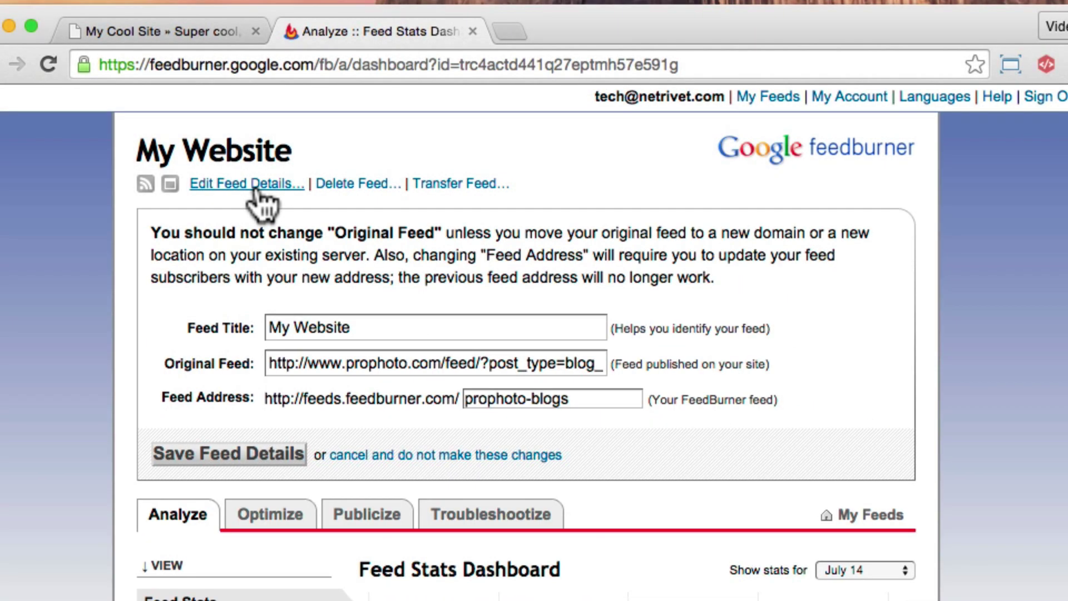
double_click(382, 362)
type("n")
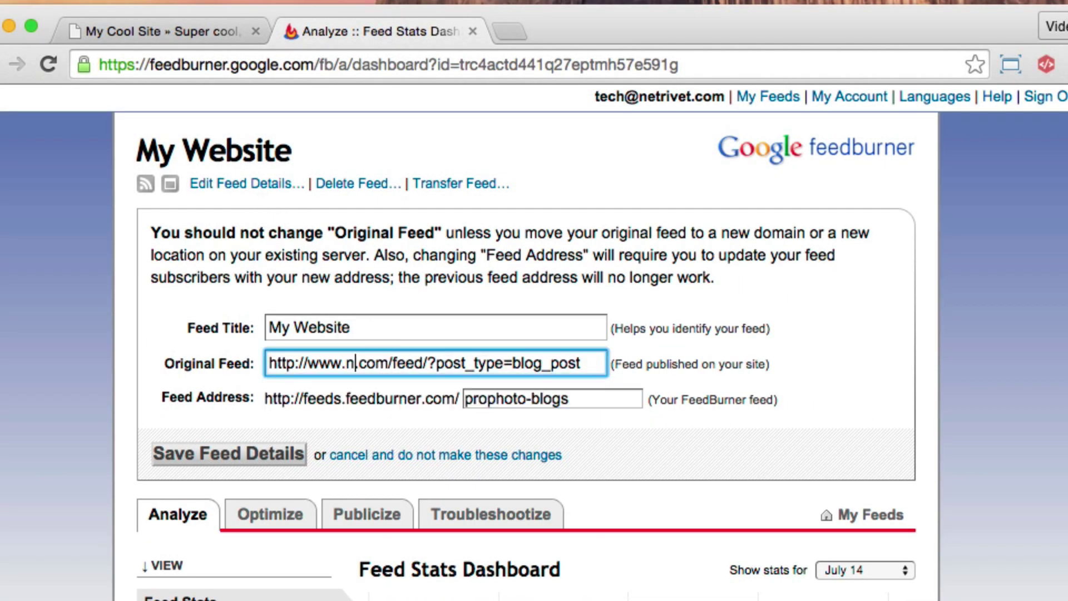
type("ewdomain")
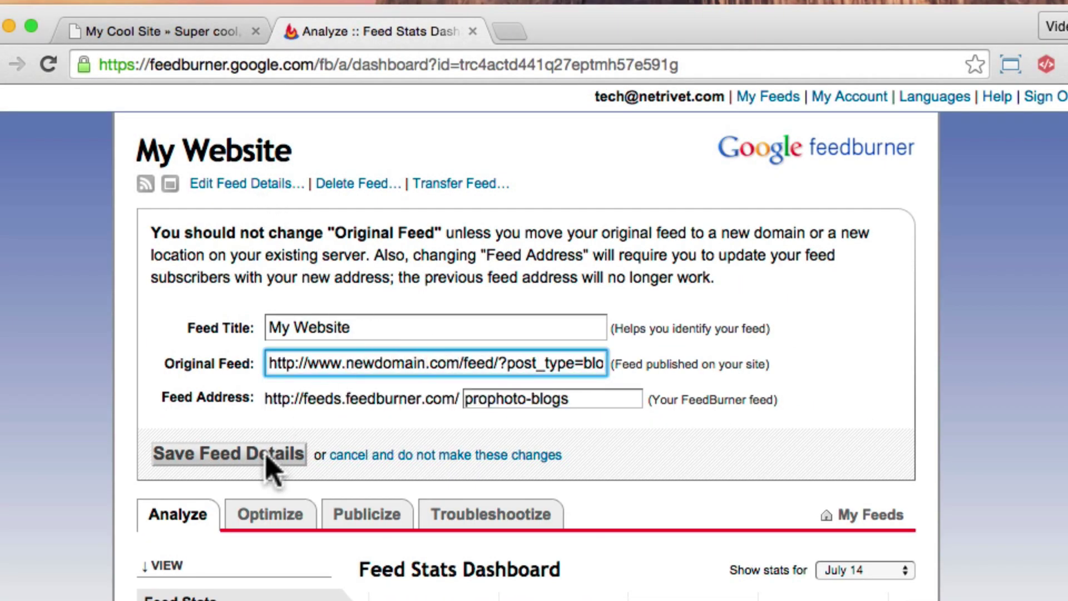
left_click(267, 456)
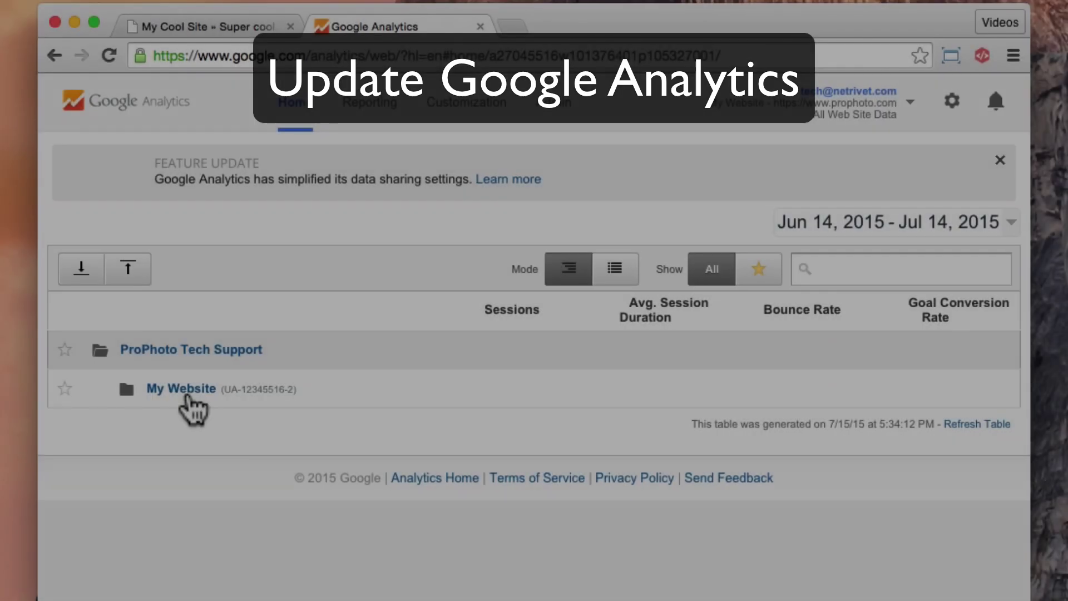
Step: Change the My Website property's Default URL from prophoto to newdomain, then open Search Console's Change of Address
left_click(188, 397)
left_click(239, 427)
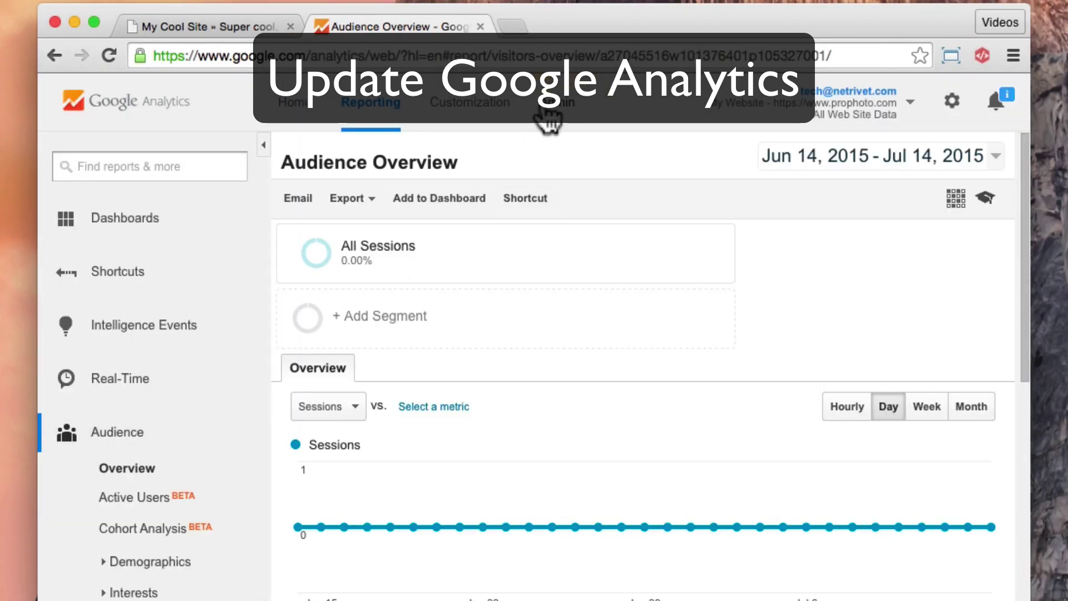
left_click(548, 119)
left_click(489, 313)
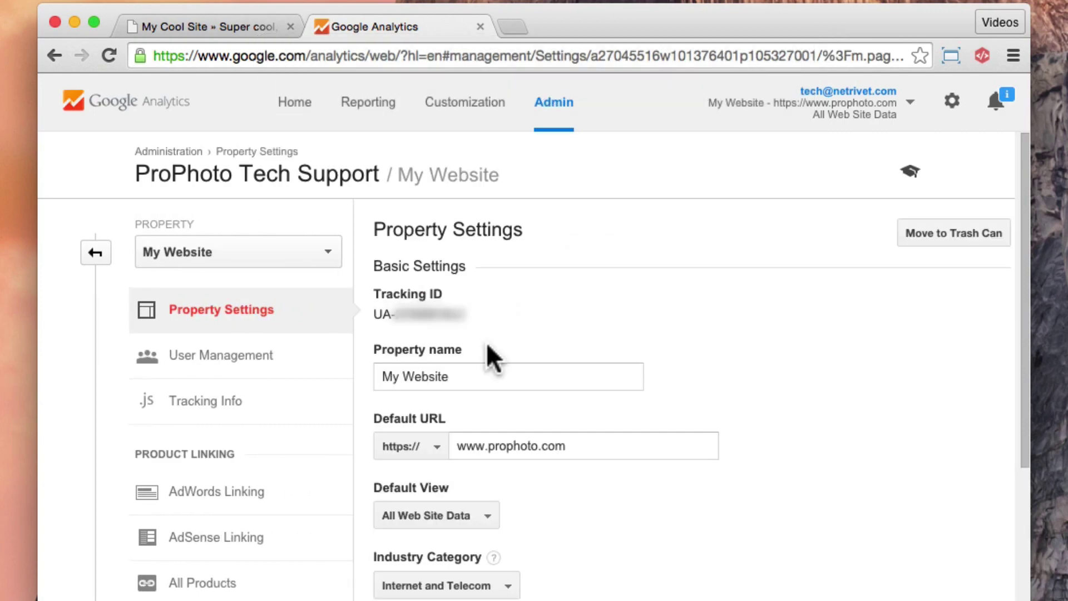
left_click(512, 445)
double_click(512, 445)
type("newdo")
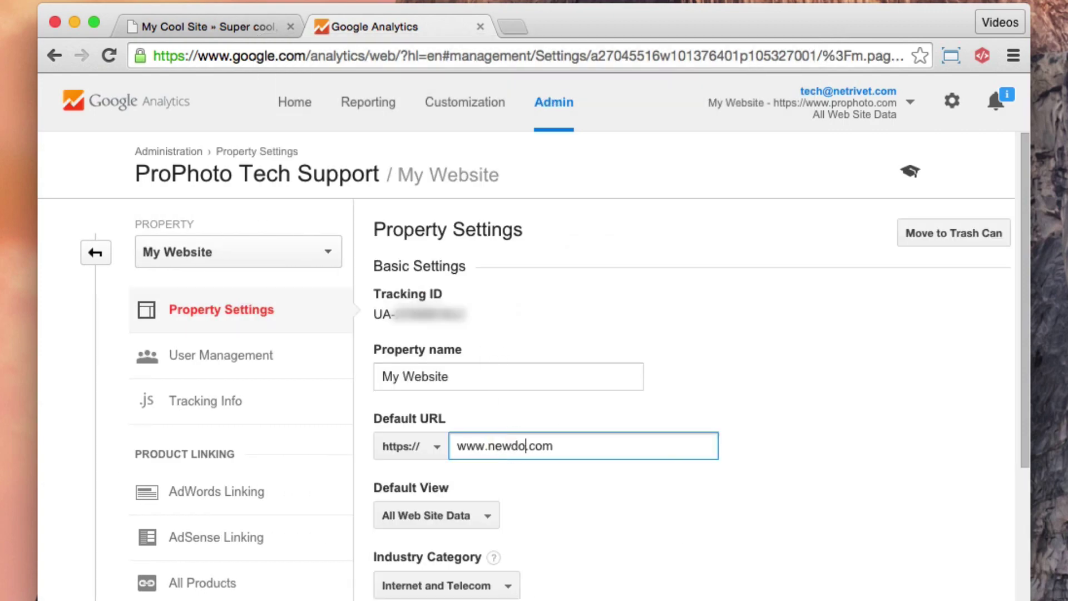
type("main")
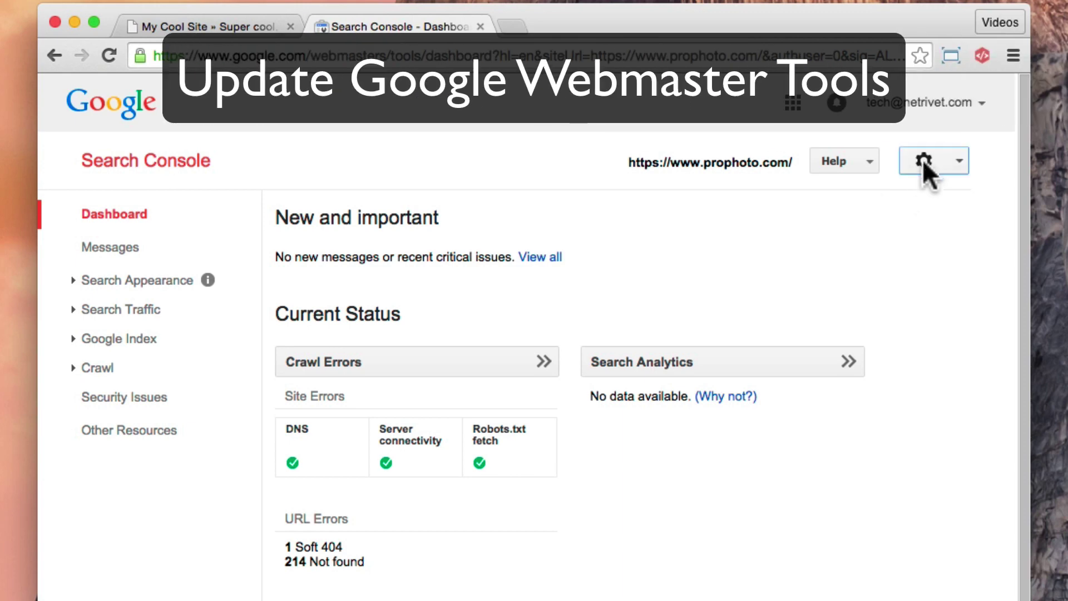
left_click(923, 161)
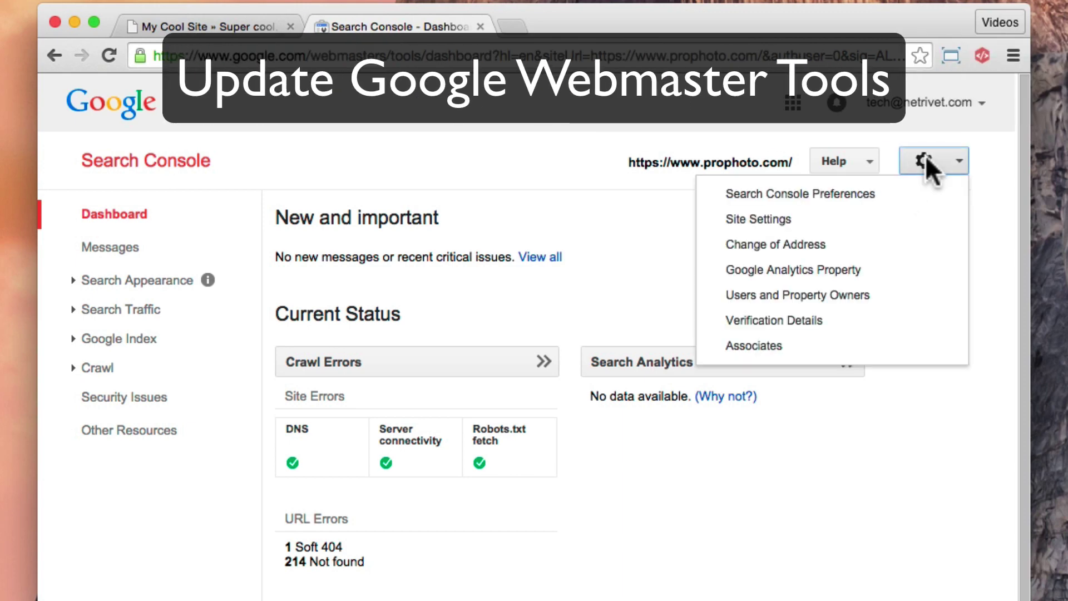
left_click(792, 247)
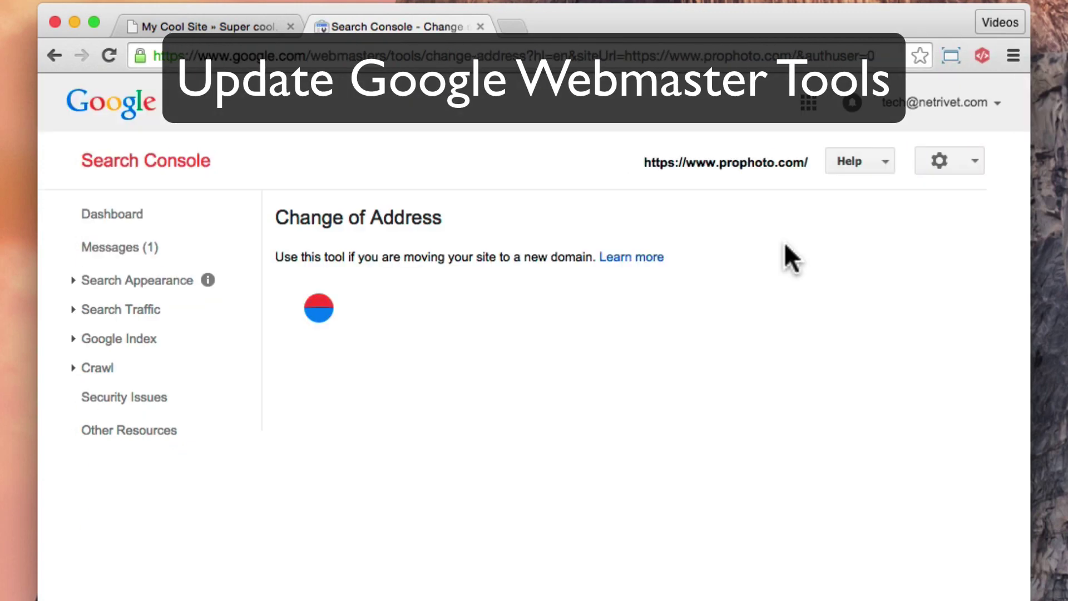